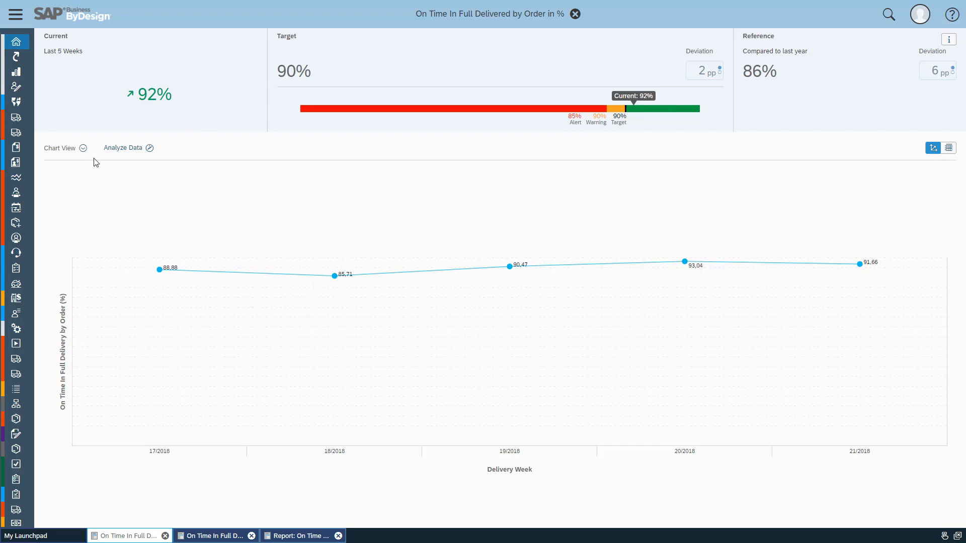
# Step: Switch the On Time In Full Delivered by Order KPI to its Detailed View and open its data for analysis
pyautogui.click(84, 149)
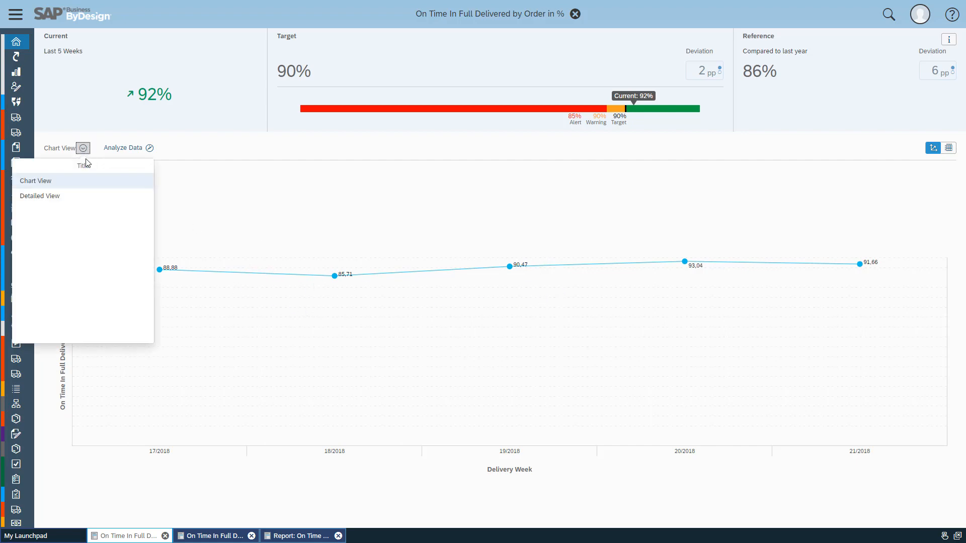
pyautogui.click(59, 199)
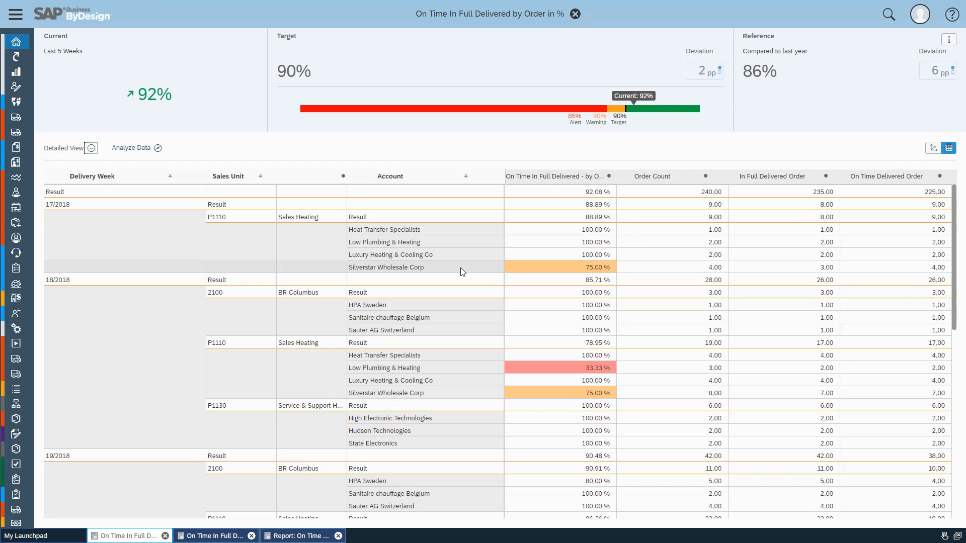
pyautogui.click(140, 149)
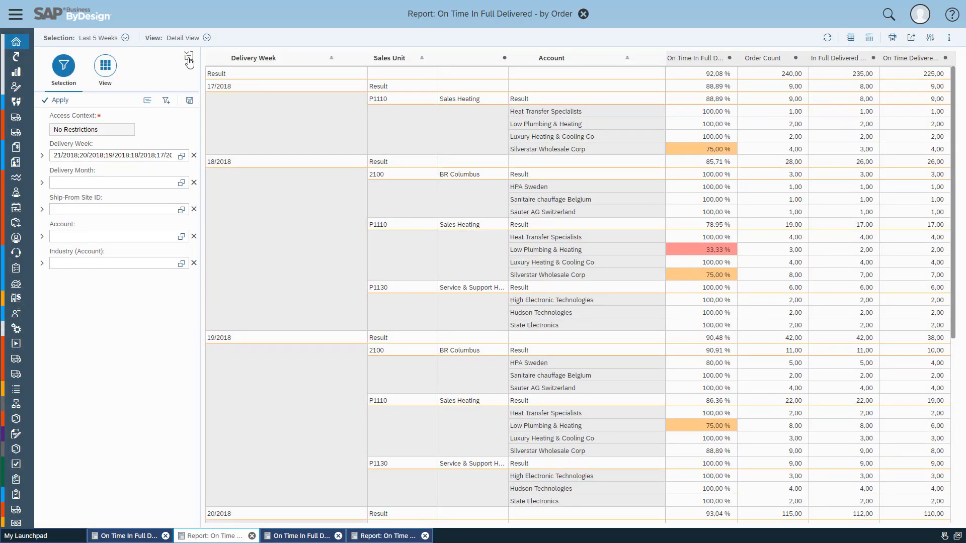
# Step: Add Order ID to the report's row fields and collapse the settings pane to review the individual orders
pyautogui.click(105, 78)
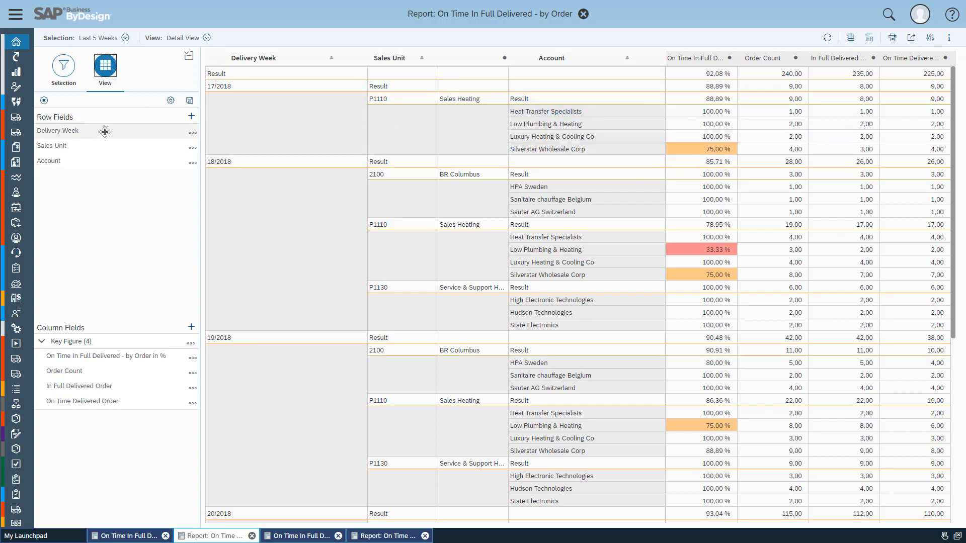
pyautogui.click(190, 118)
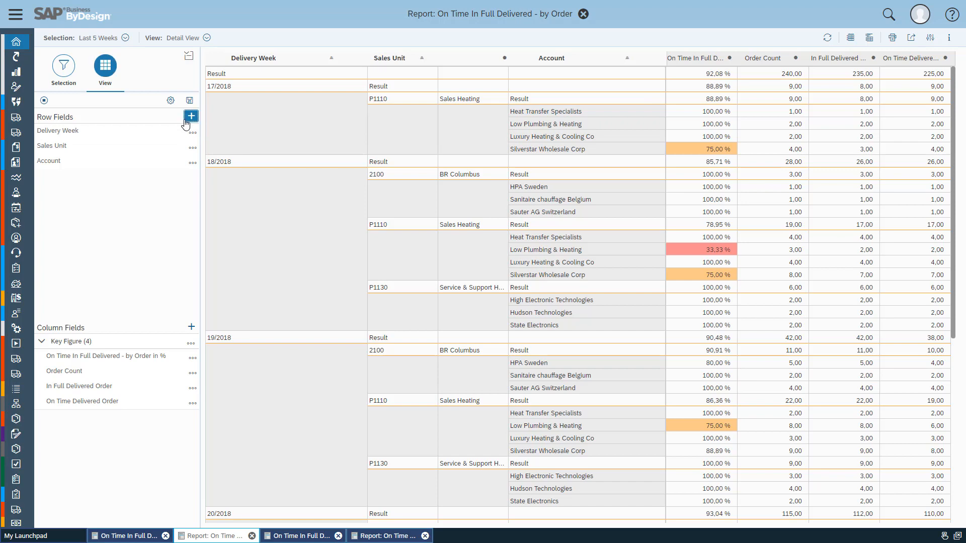
pyautogui.click(408, 125)
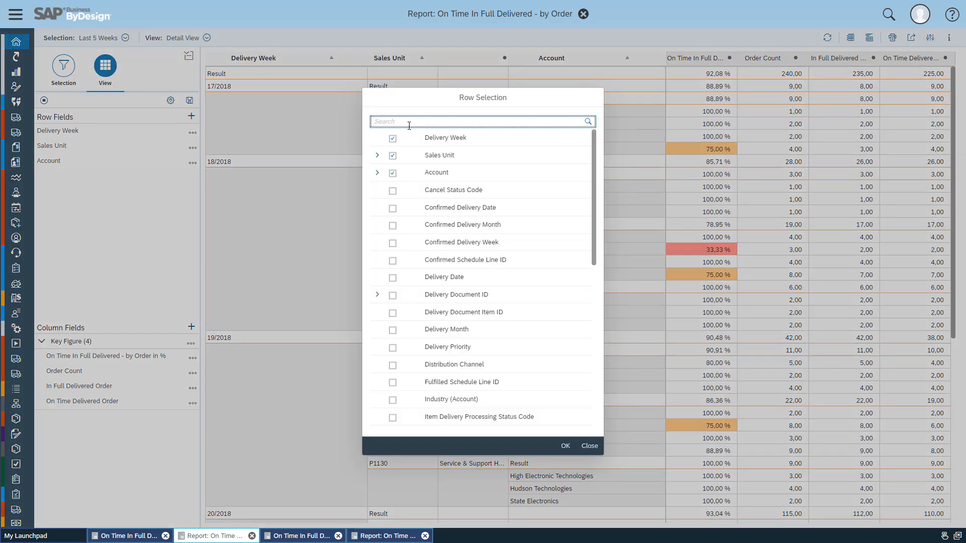
pyautogui.write('order')
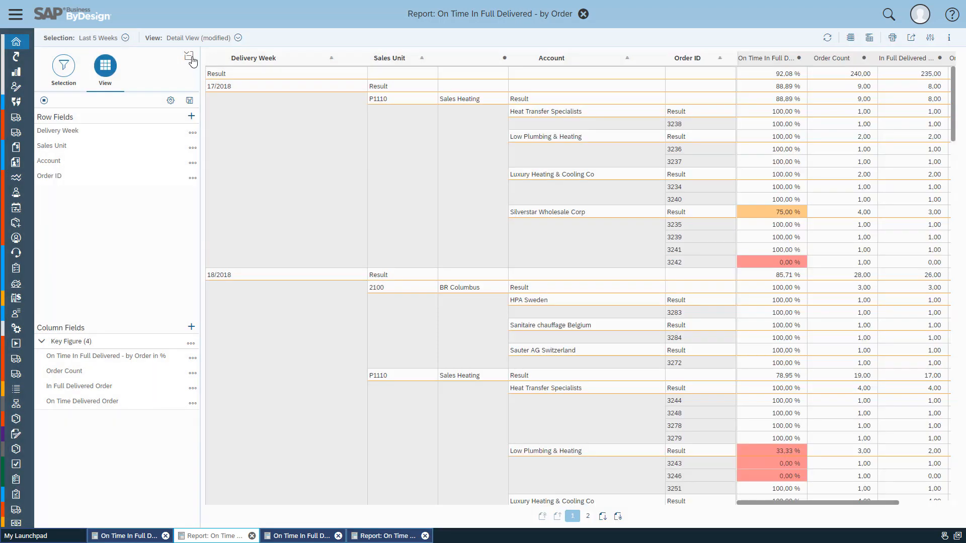
pyautogui.click(191, 59)
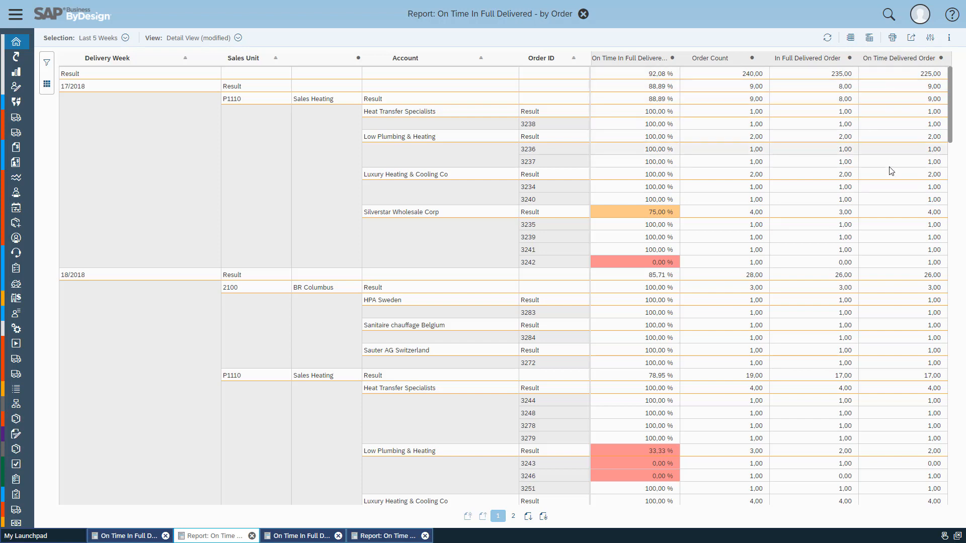
pyautogui.scroll(-5, 897, 220)
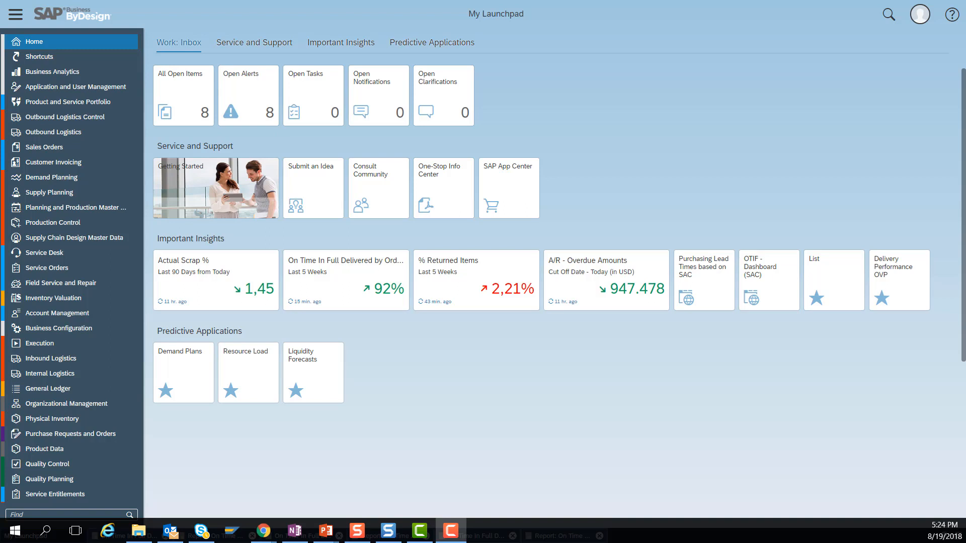
# Step: Open the Business Analytics Upload / Download task and set the download object type to KPI
pyautogui.click(98, 71)
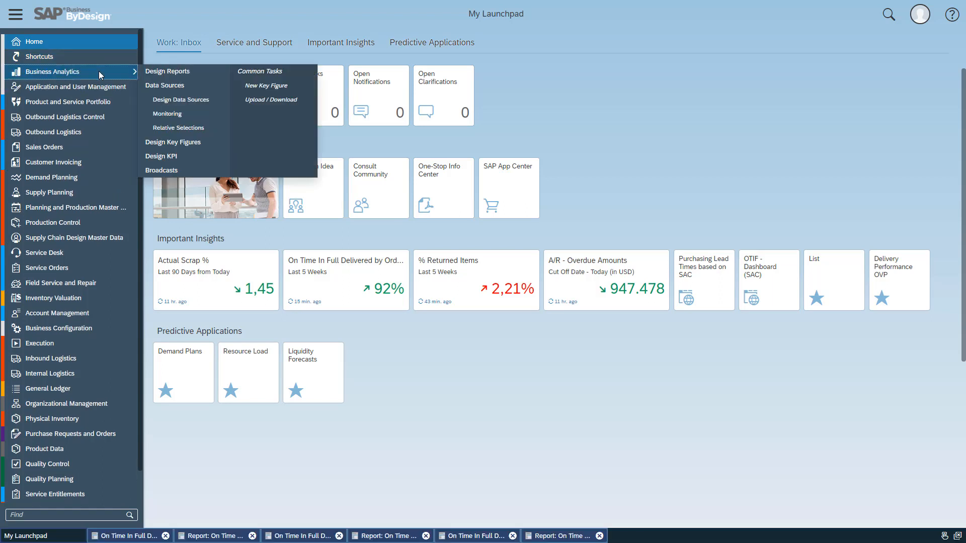
pyautogui.click(277, 101)
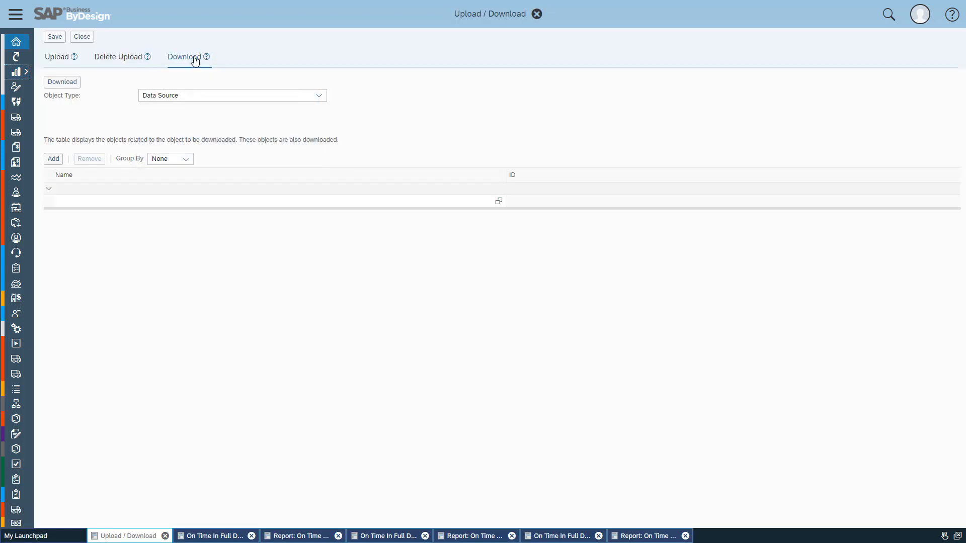
pyautogui.click(318, 98)
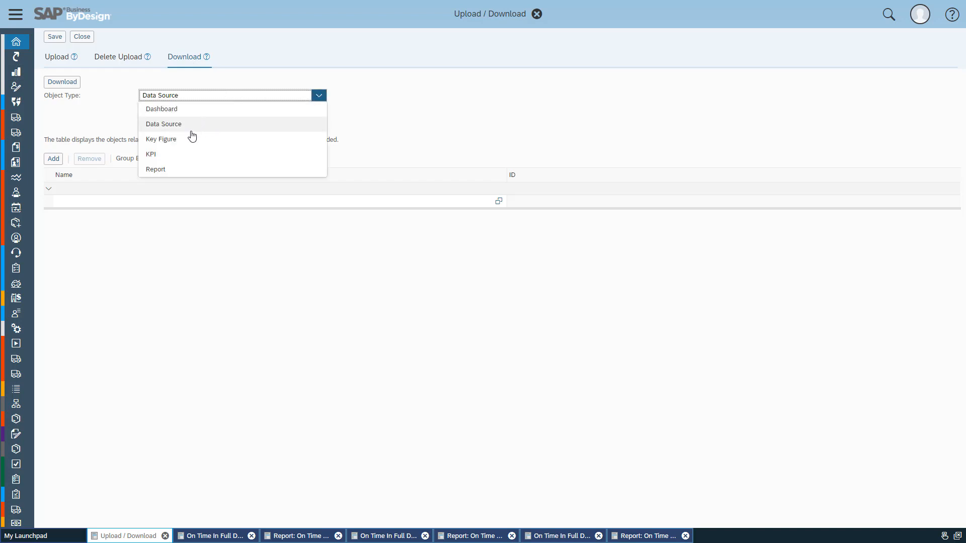
pyautogui.click(187, 154)
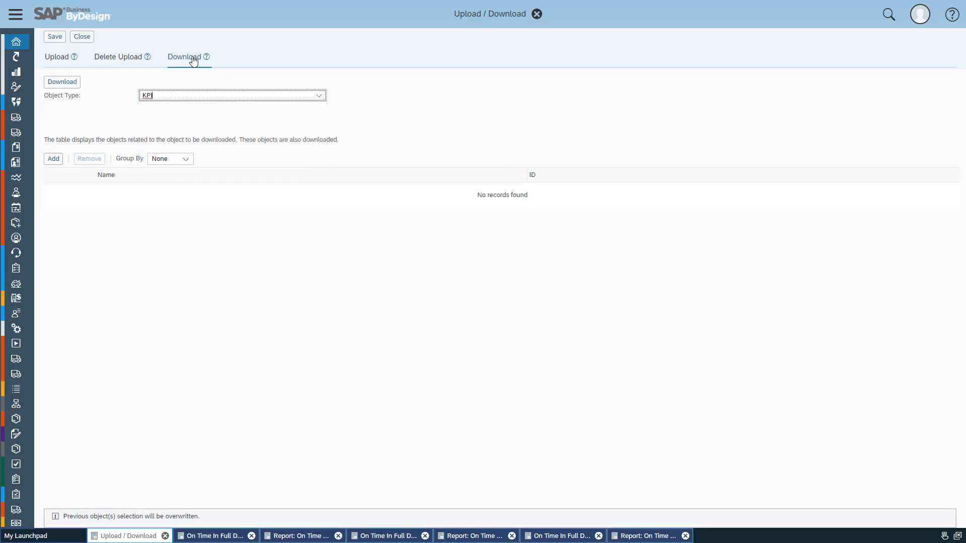
# Step: Add the KPI "On Time In Full Delivered by Order in %" to the download list and download it with its related objects
pyautogui.click(49, 159)
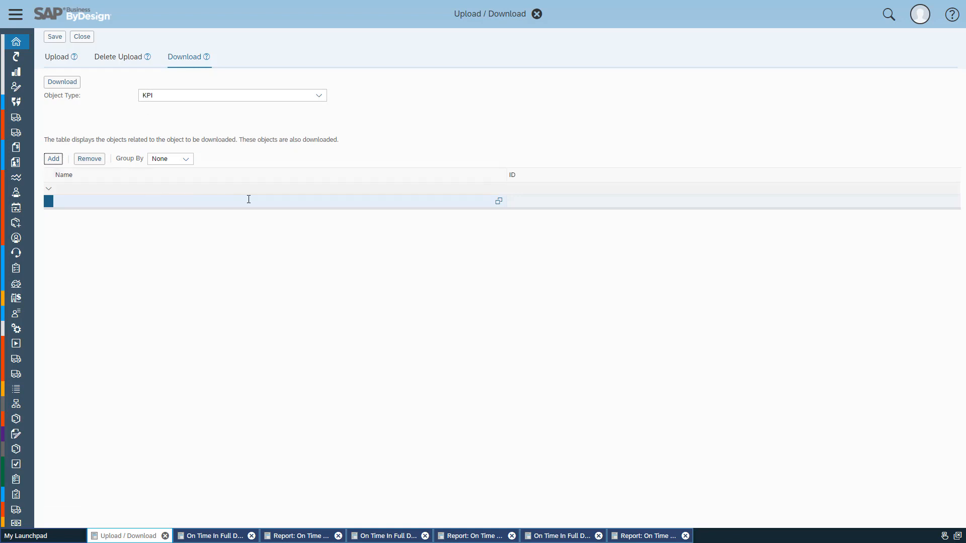
pyautogui.click(499, 202)
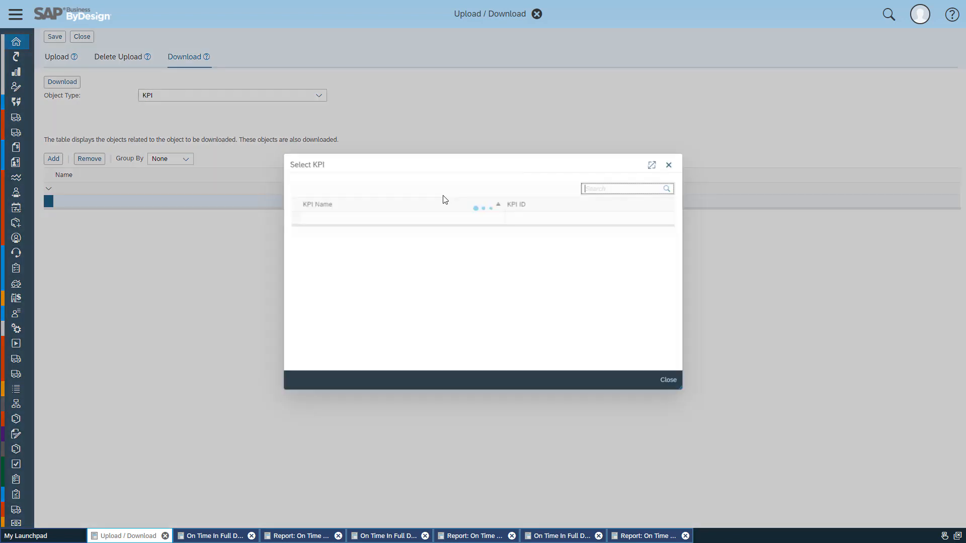
pyautogui.write('On time')
pyautogui.press('Return')
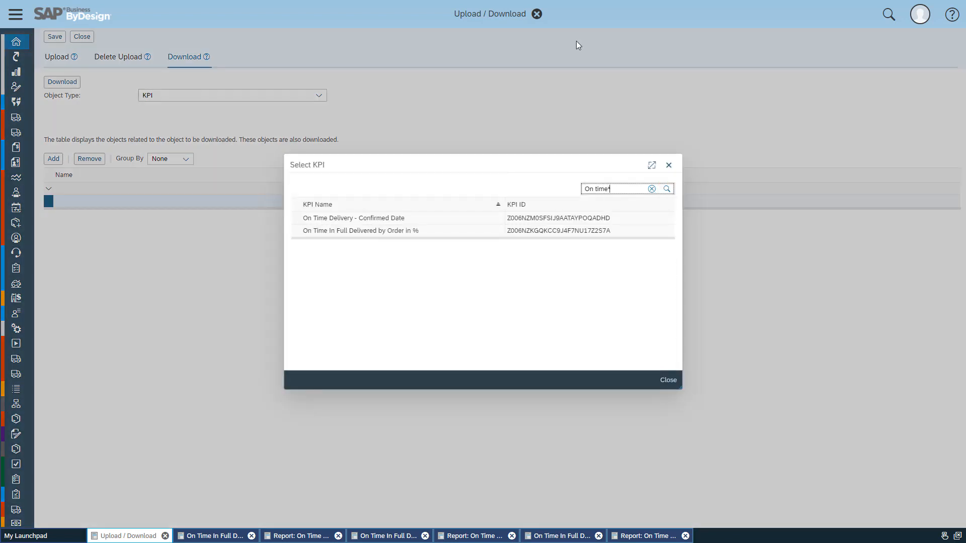
pyautogui.click(401, 231)
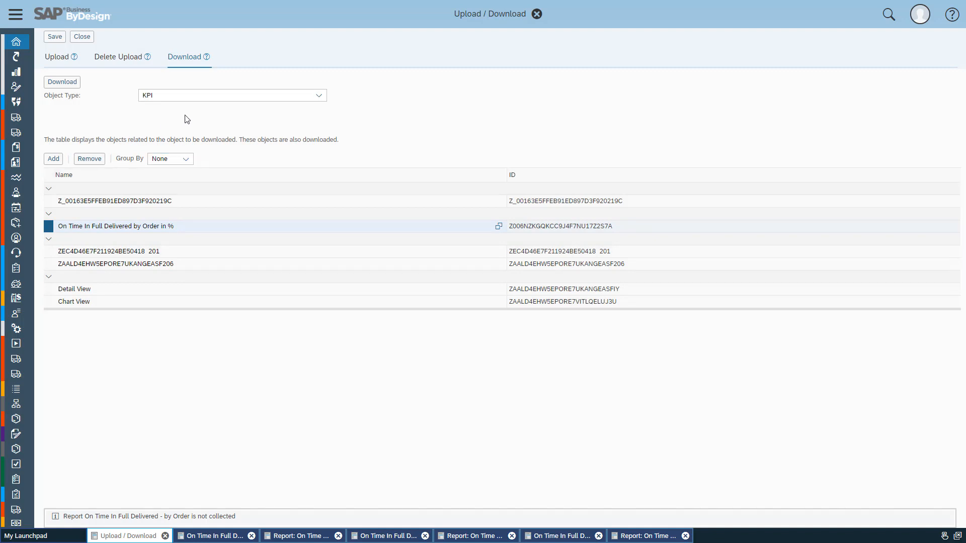
pyautogui.click(66, 83)
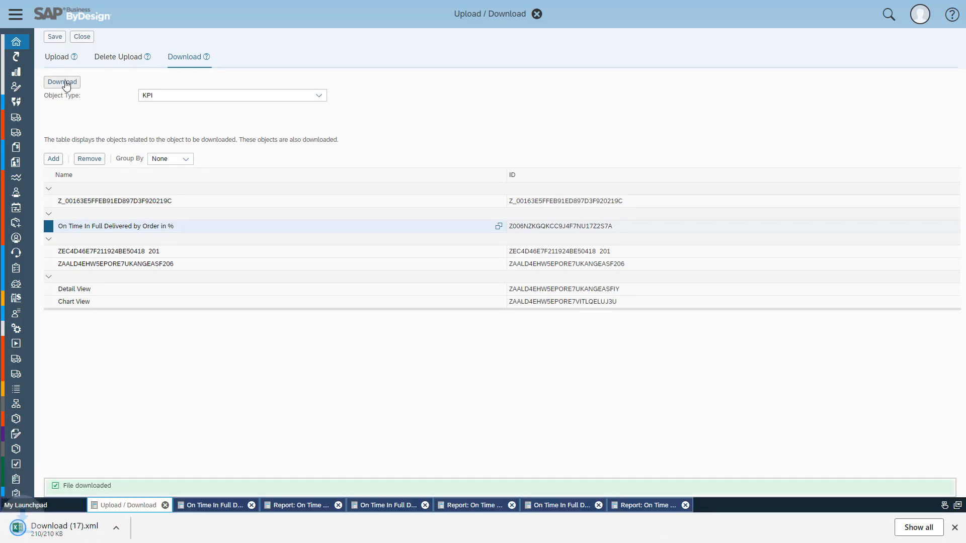
# Step: Rename the downloaded Download (17).xml as OTIFKPI.xml in its folder and close the folder window
pyautogui.rightClick(88, 528)
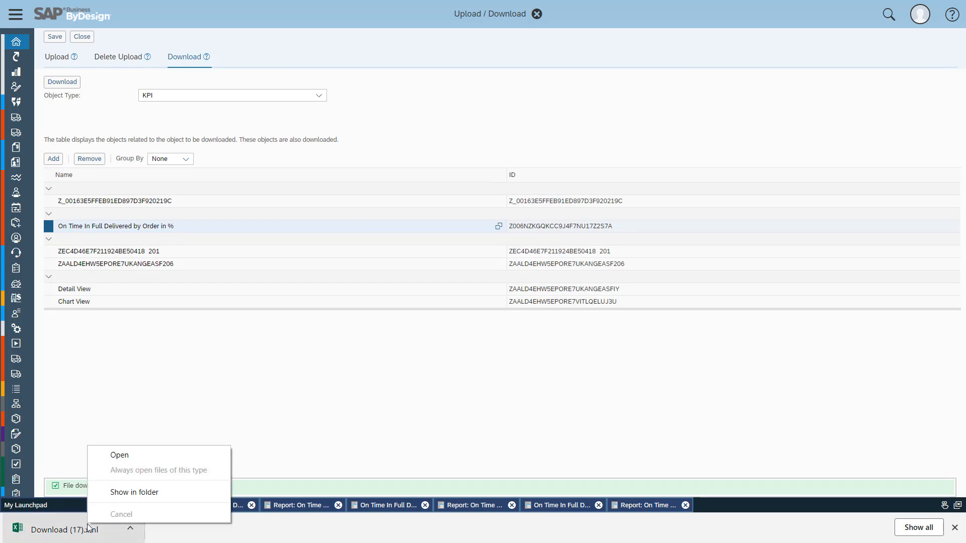
pyautogui.click(159, 489)
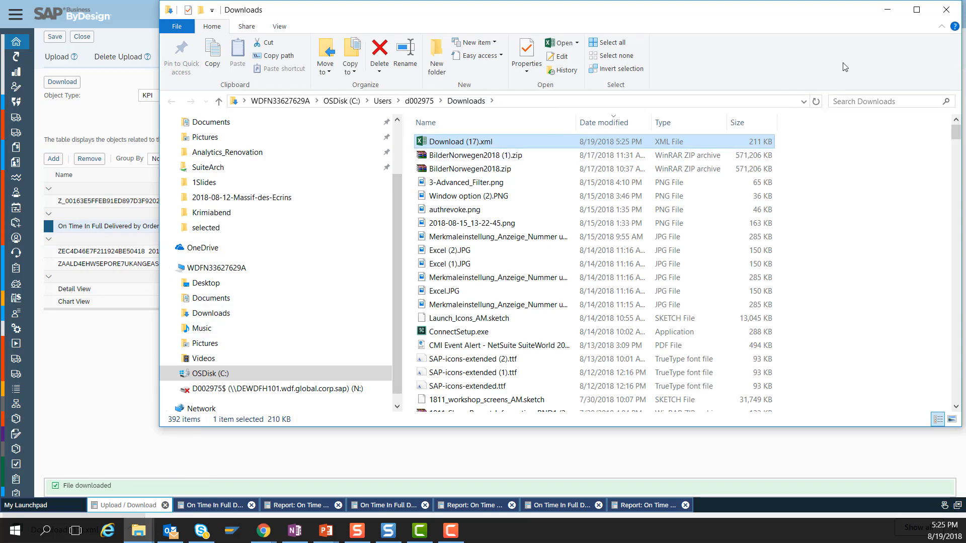
pyautogui.rightClick(447, 142)
pyautogui.click(501, 401)
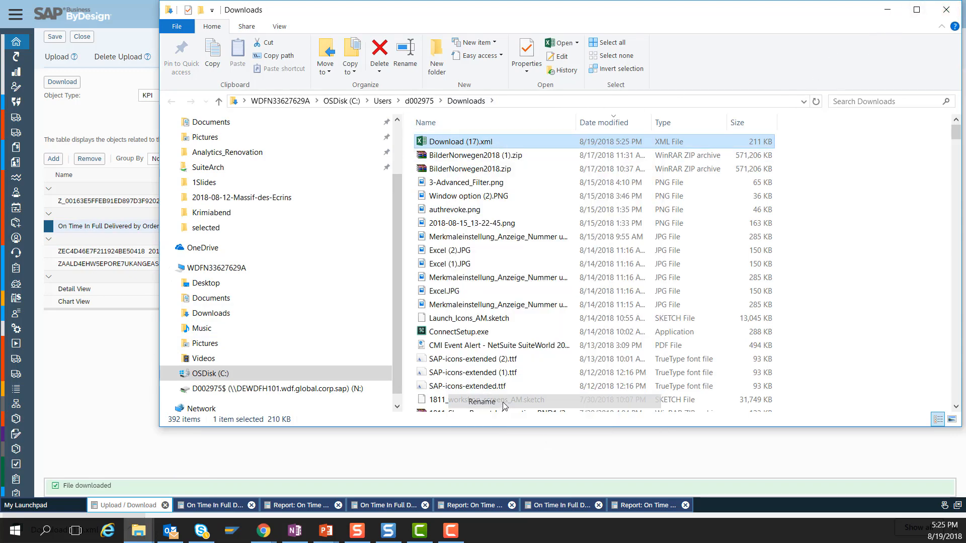
pyautogui.write('OTIFKPI')
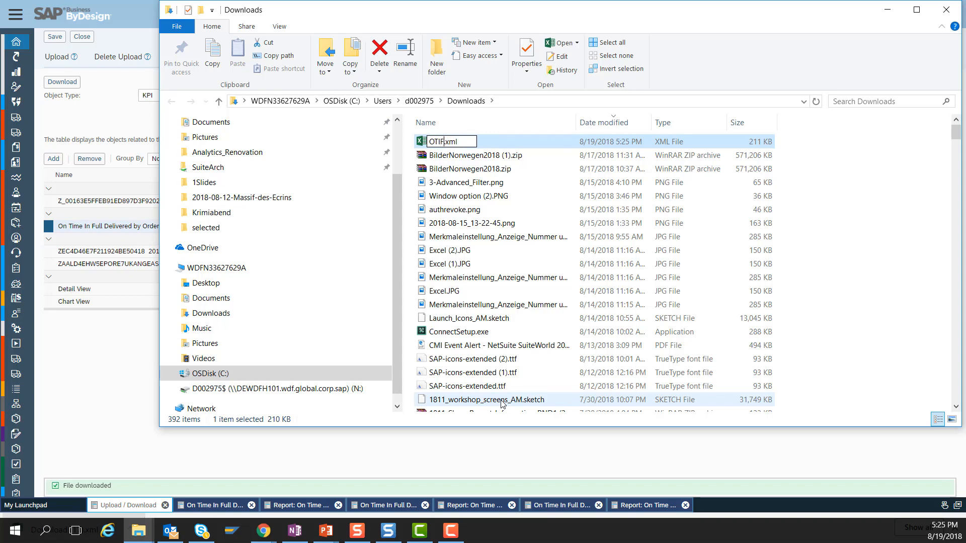
pyautogui.press('Return')
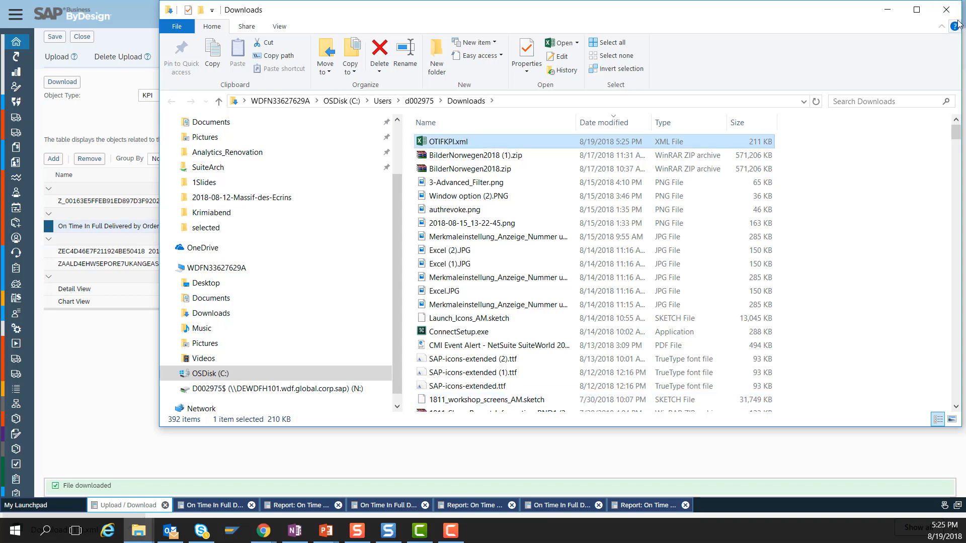
pyautogui.click(946, 10)
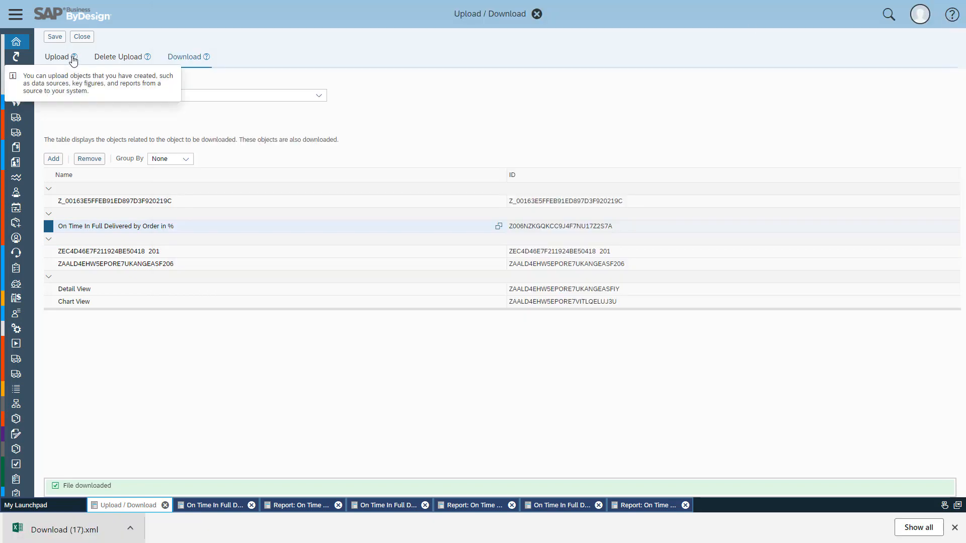
# Step: Start an object upload with OTIFKPI.xml and cancel the file selection
pyautogui.click(68, 58)
pyautogui.click(84, 82)
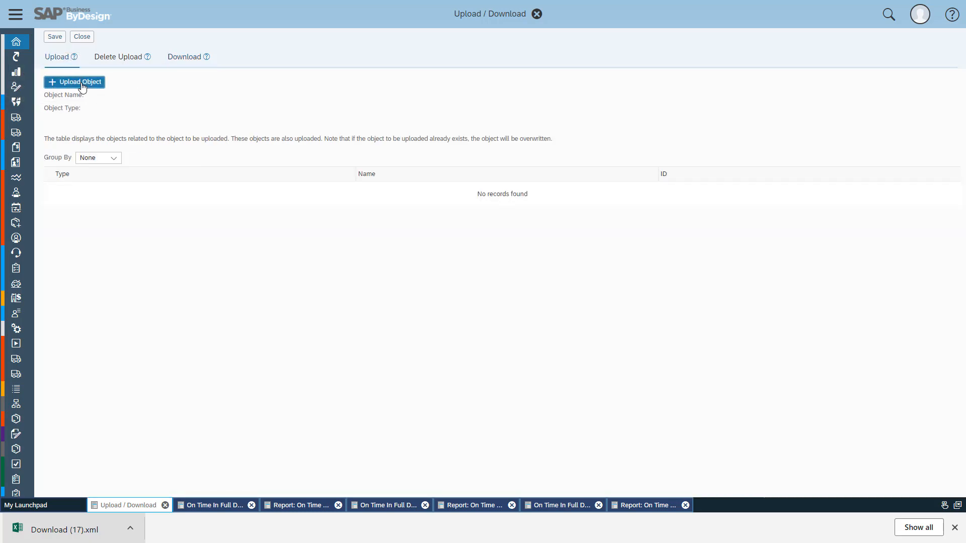
pyautogui.click(250, 89)
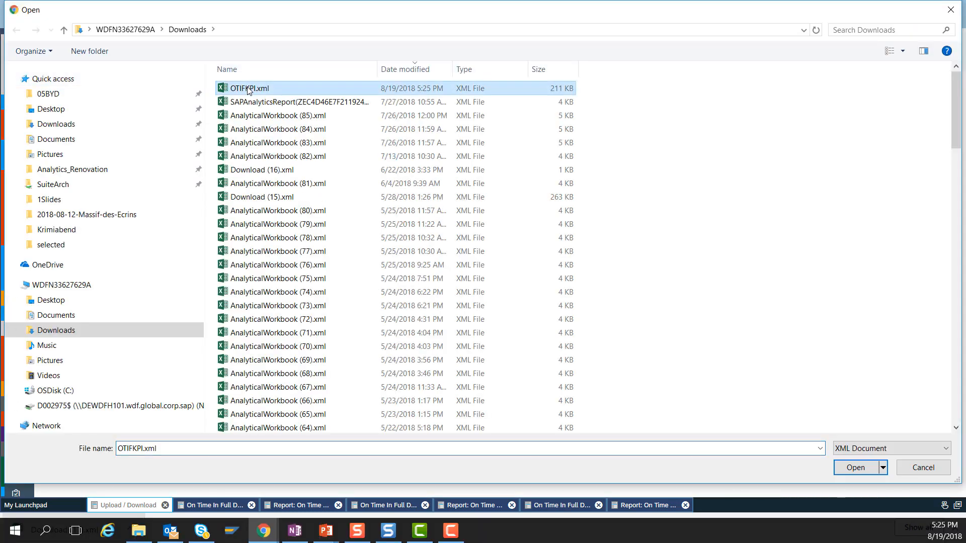
pyautogui.click(922, 468)
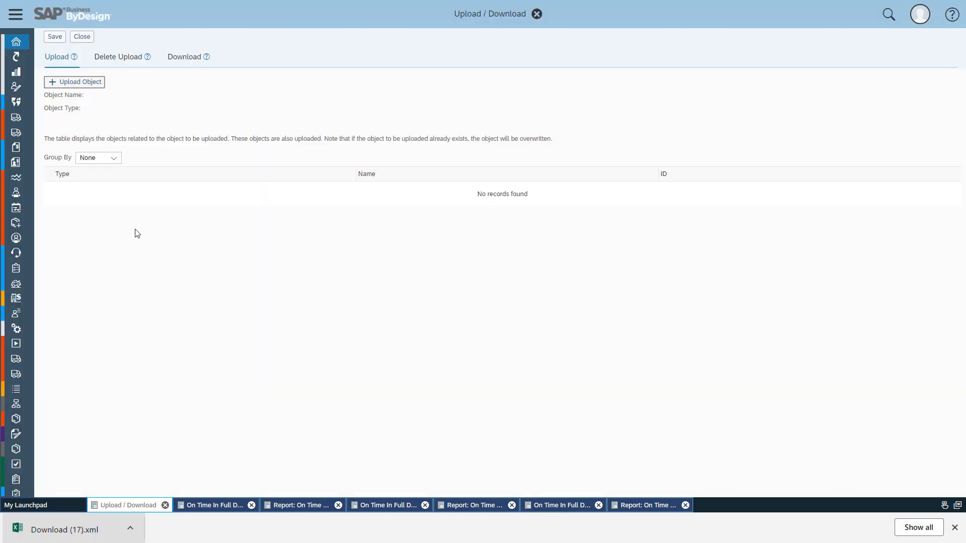
# Step: Close the Upload / Download task without saving and open the Design Reports view of Business Analytics
pyautogui.click(84, 36)
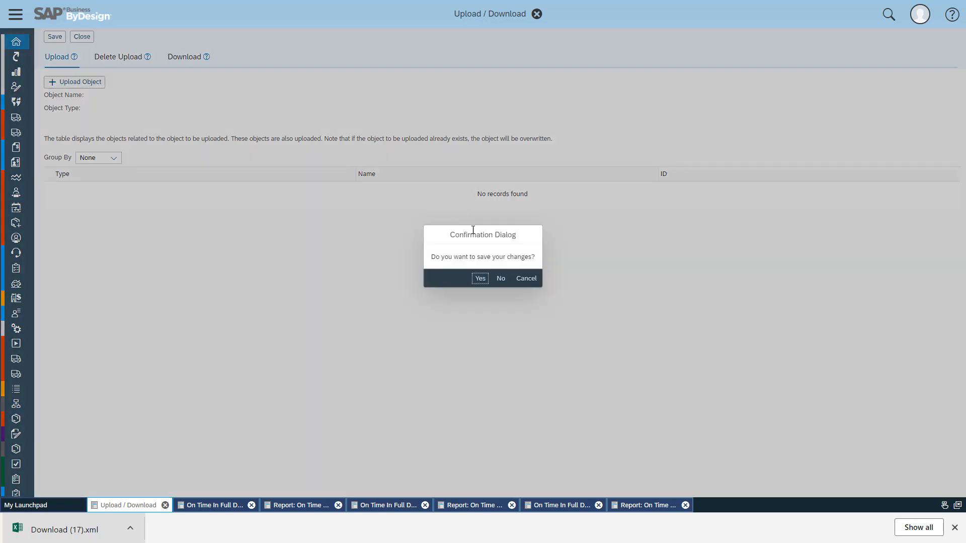
pyautogui.click(501, 278)
pyautogui.moveTo(56, 72)
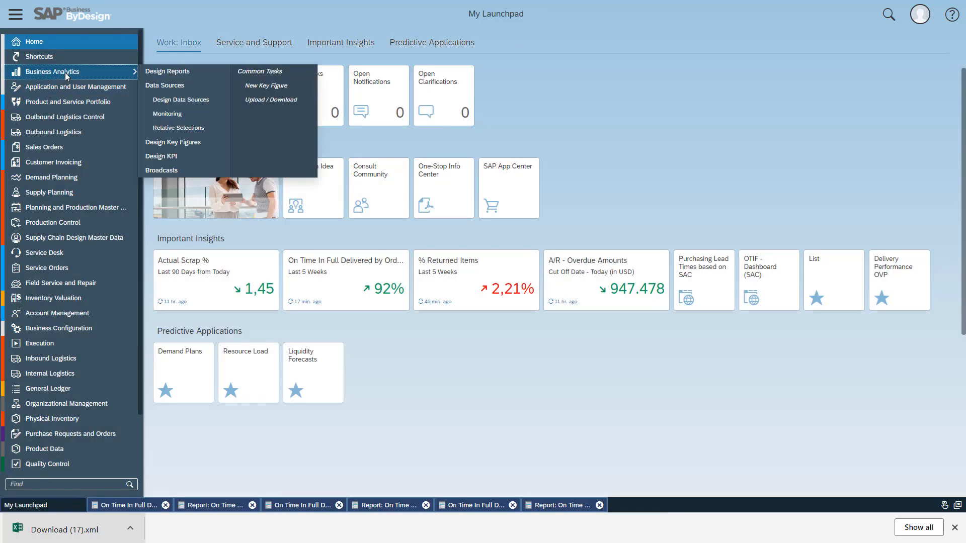
pyautogui.click(178, 76)
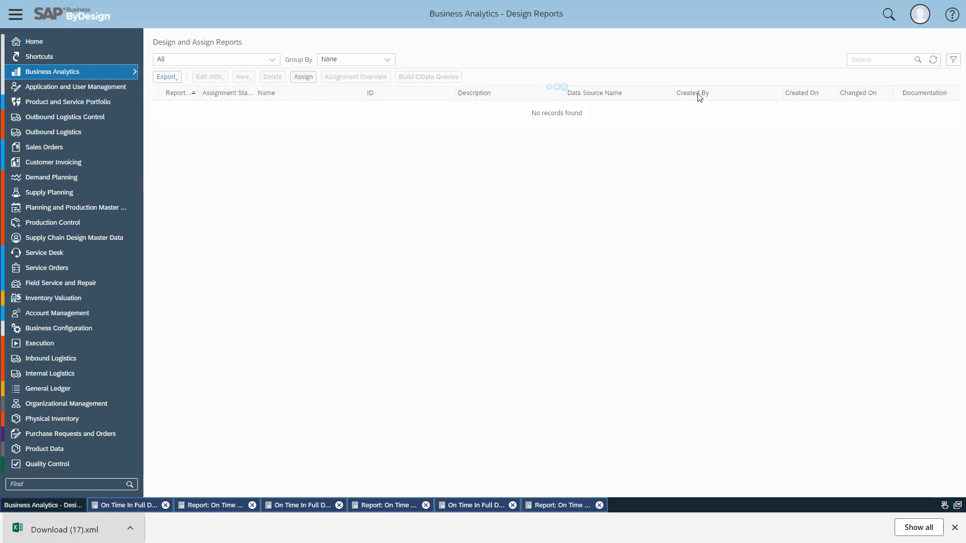